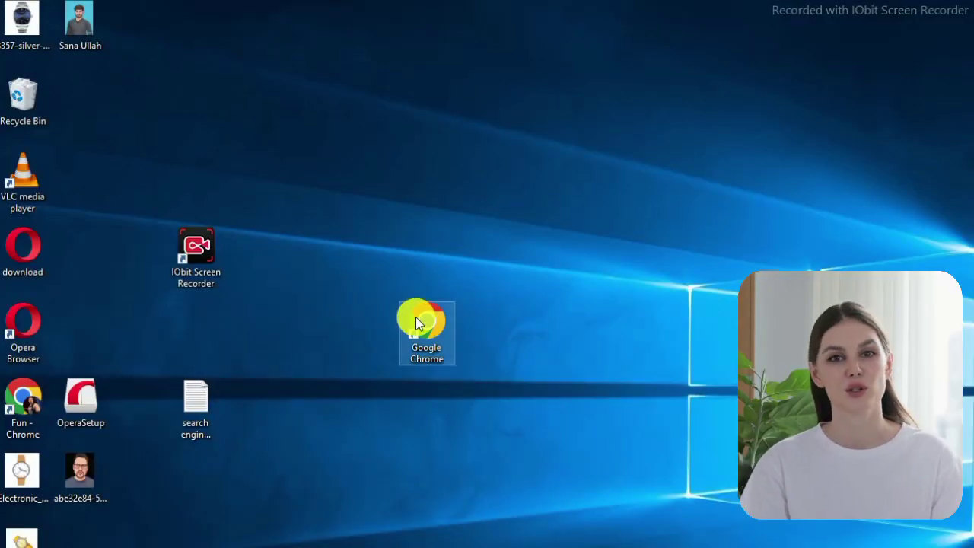
Launch Chrome, search Google for 'freetts' and open the Free TTS website.
click(415, 317)
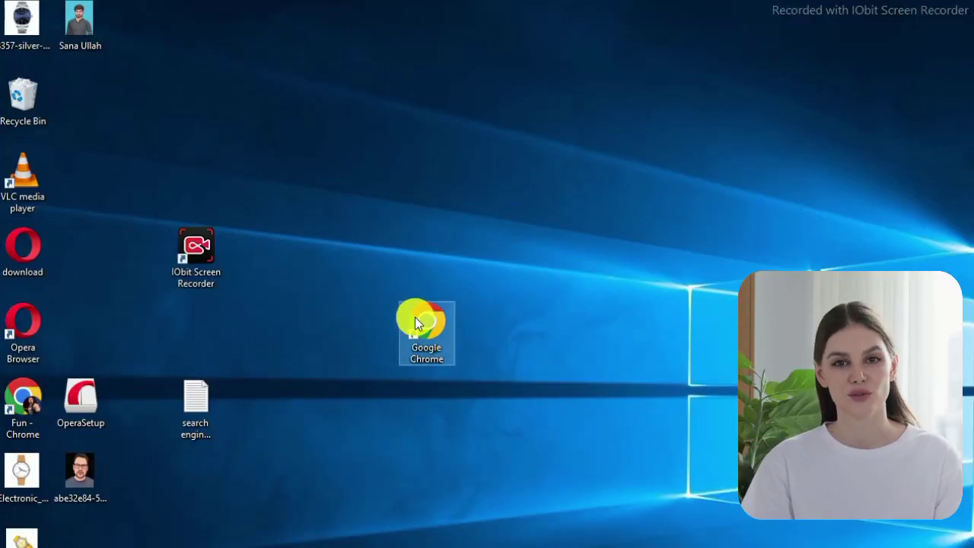
text(free)
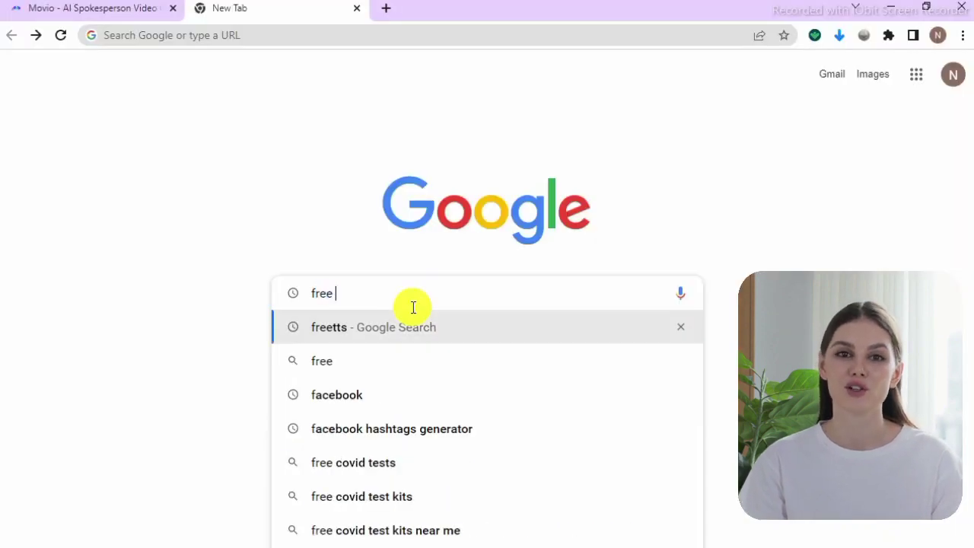
key(BackSpace)
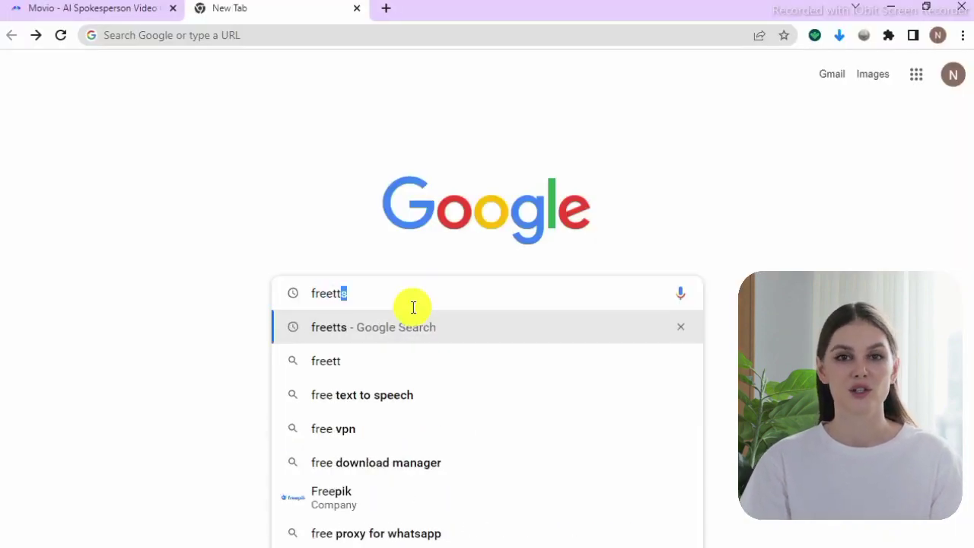
key(Return)
click(223, 229)
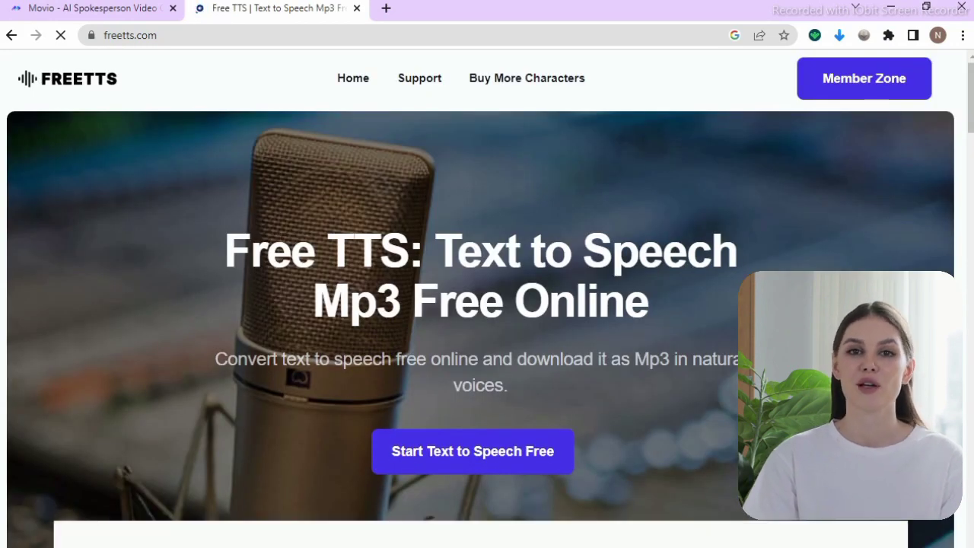
Paste the 'Hi friends…' paragraph copied from Notepad into the FreeTTS content box.
key(ctrl+a)
key(ctrl+c)
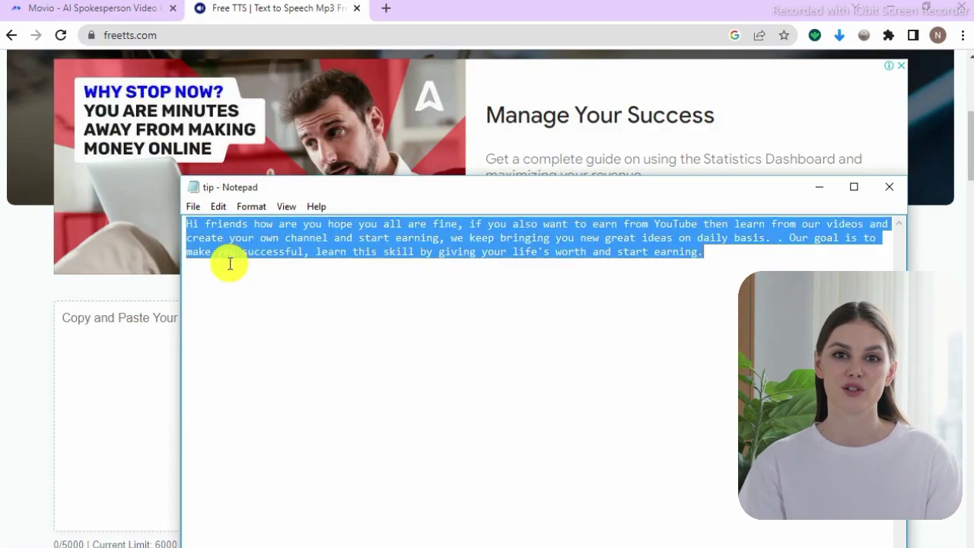
click(106, 352)
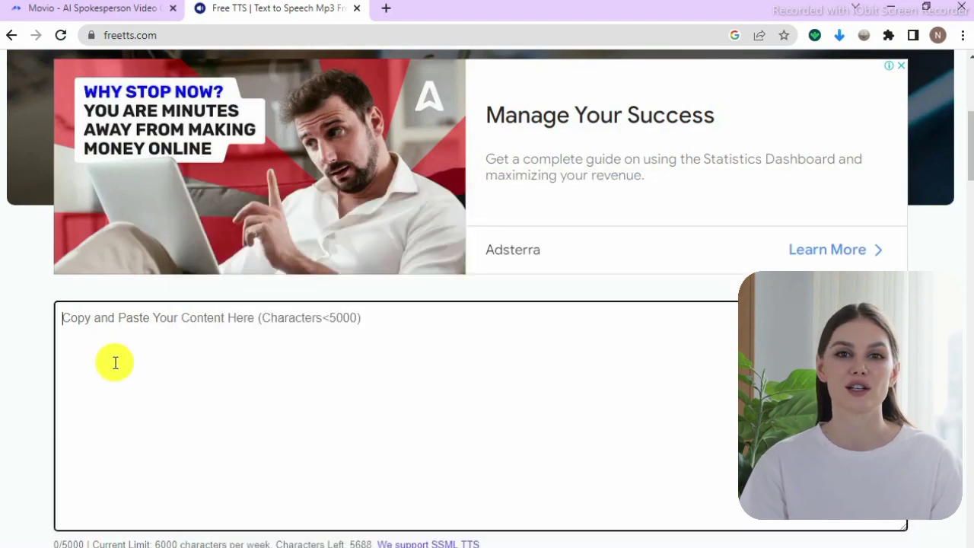
key(ctrl+v)
Convert the pasted text to MP3 with the Matthew_Male voice.
scroll(426, 464, down, 2)
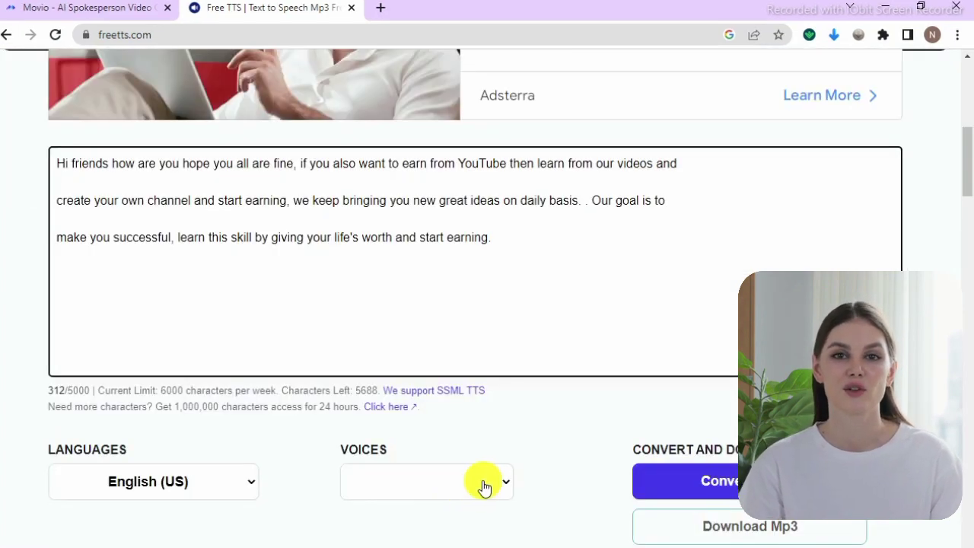
click(488, 484)
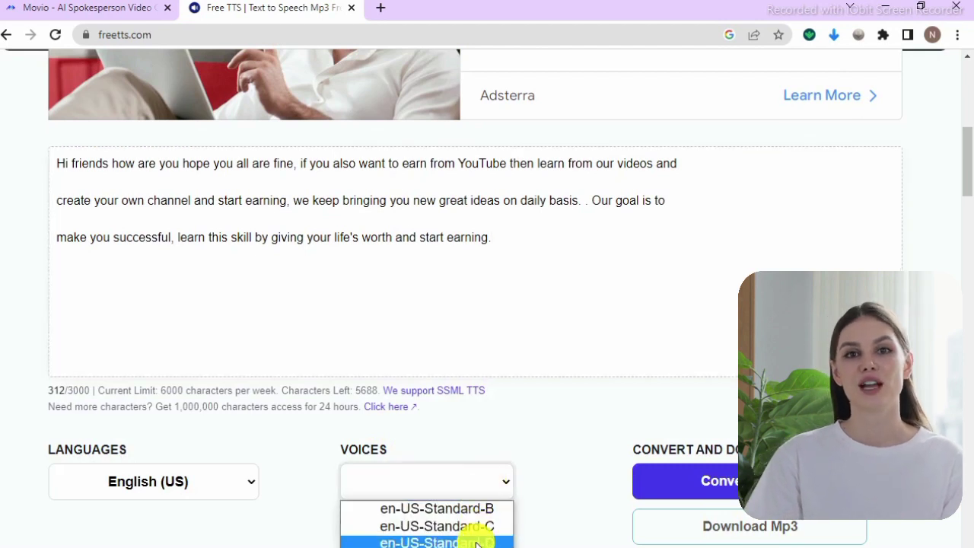
click(437, 542)
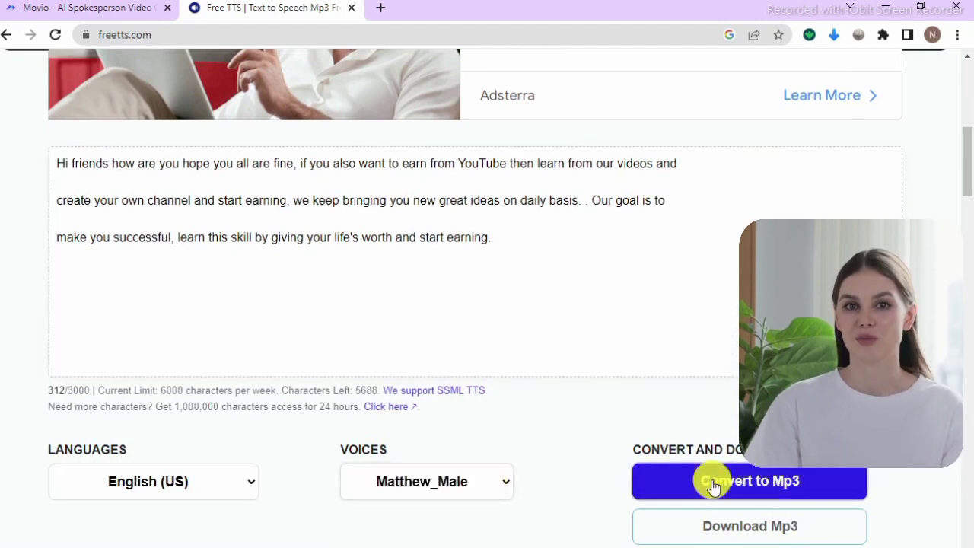
click(711, 481)
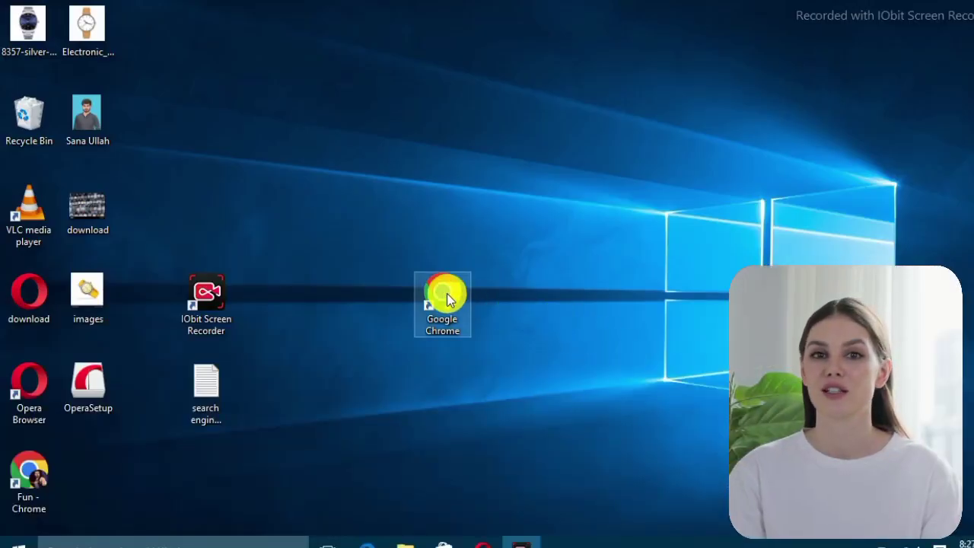
Launch Chrome, search Google for 'movio' and open the movio.la result.
double_click(446, 300)
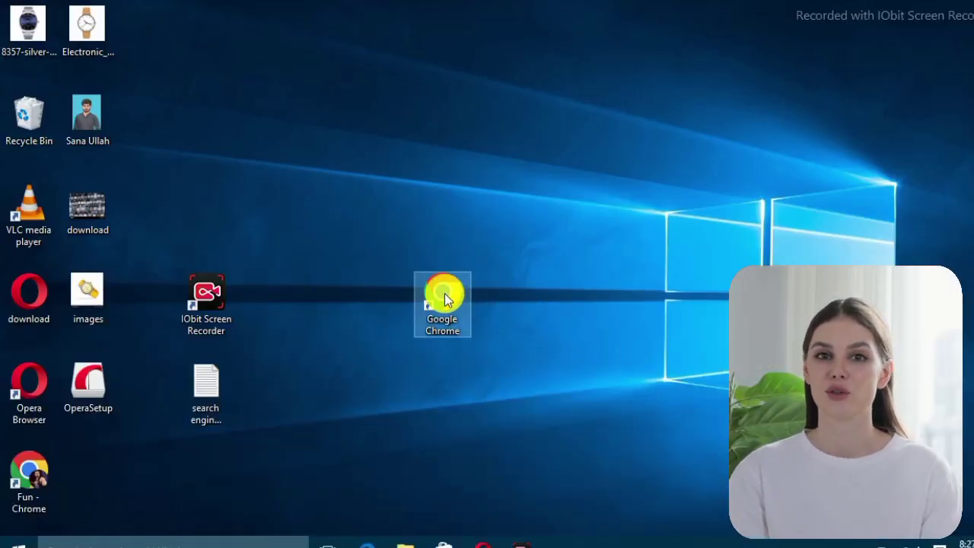
text(mo)
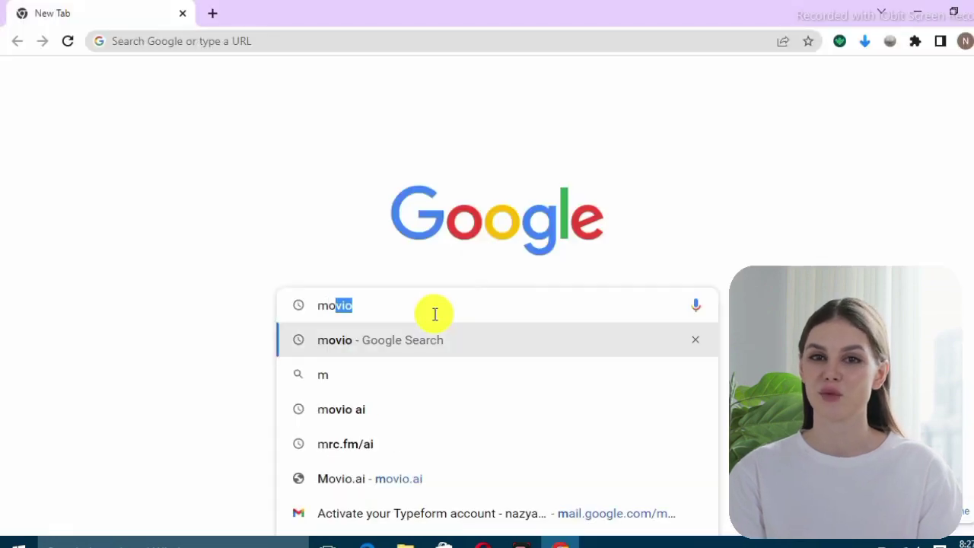
key(Return)
click(288, 239)
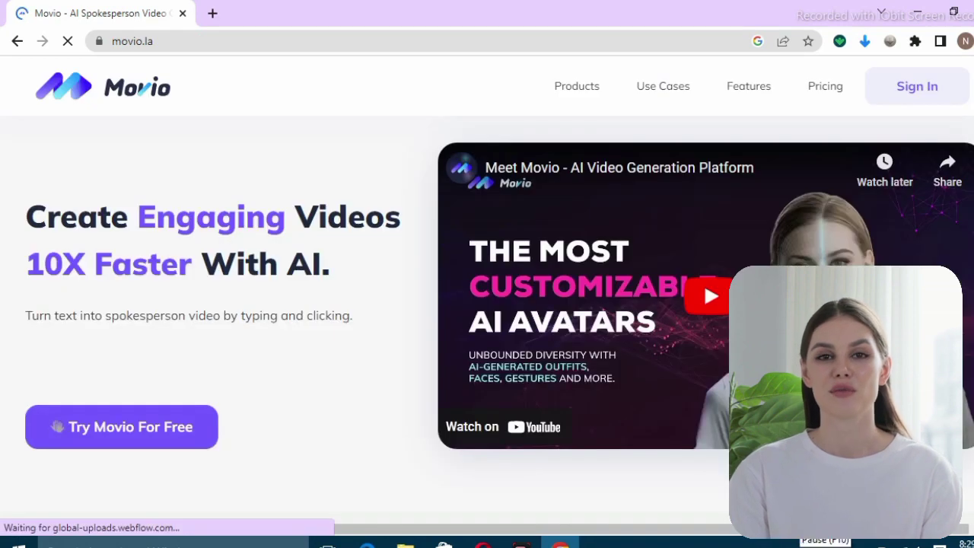
Start a free Movio email sign-up and verify it with the received code.
click(147, 433)
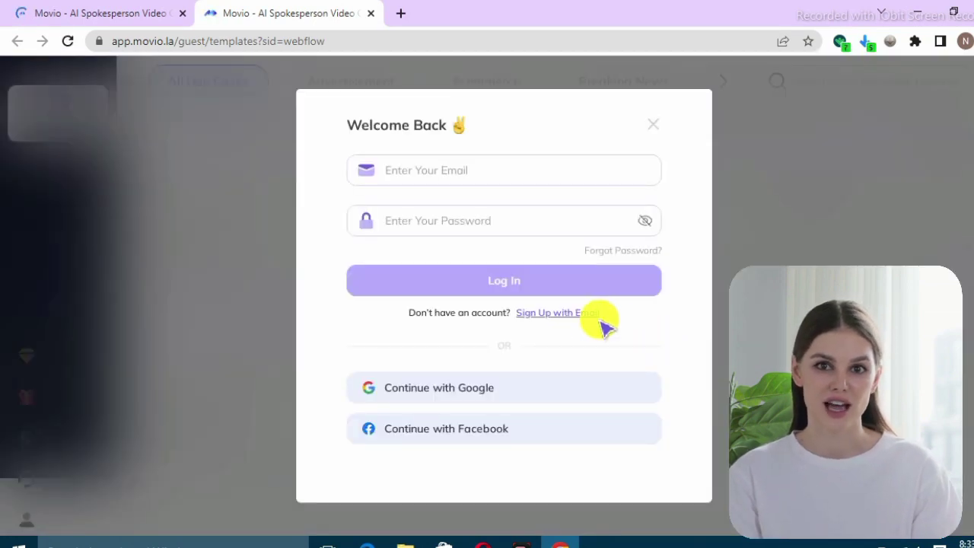
click(558, 313)
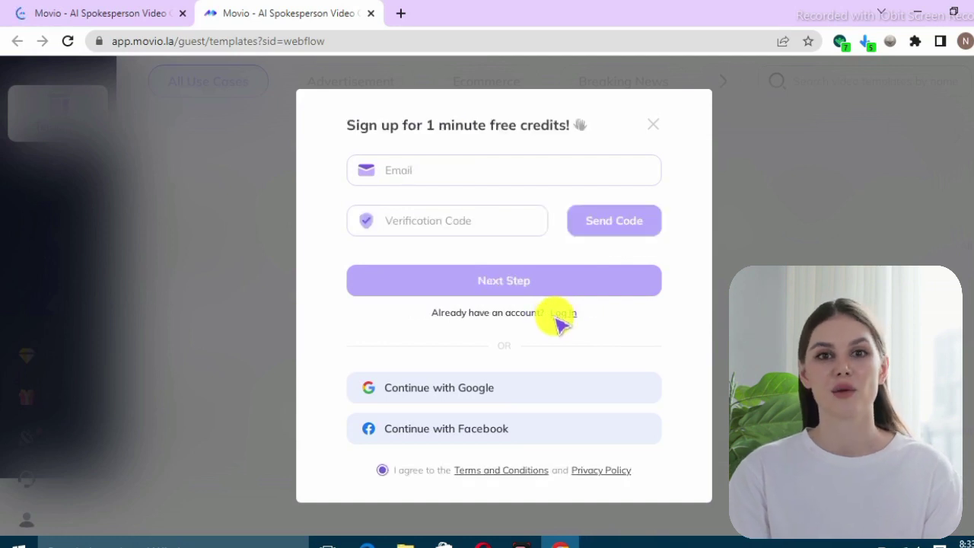
click(440, 170)
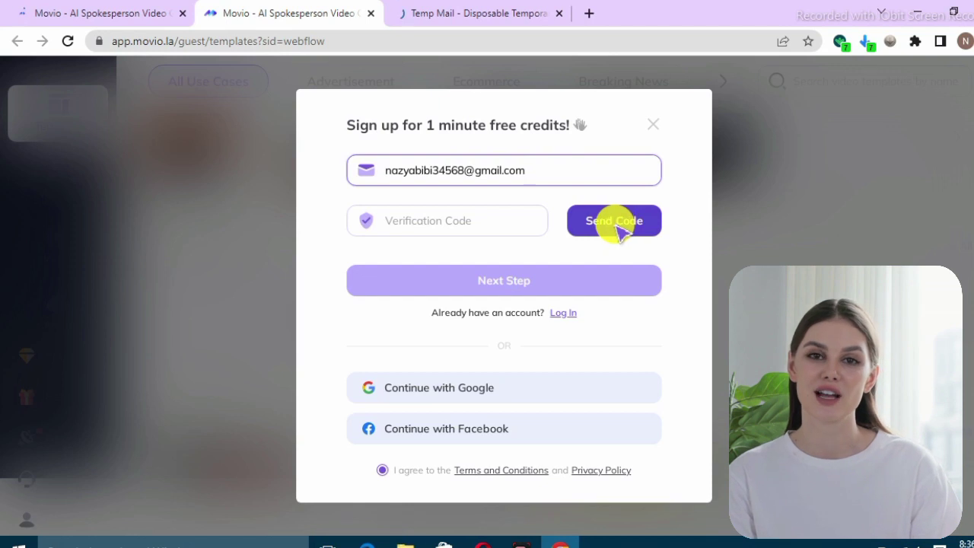
click(617, 226)
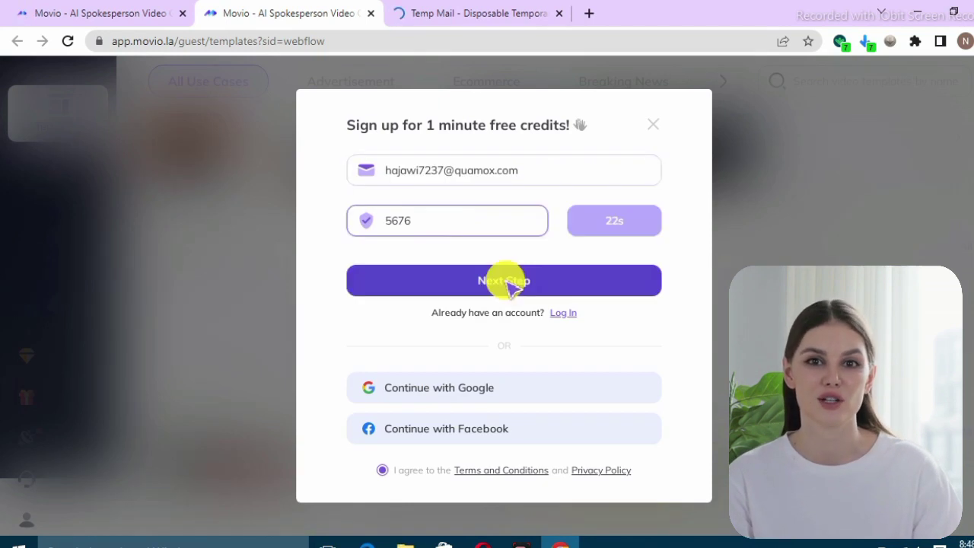
click(505, 281)
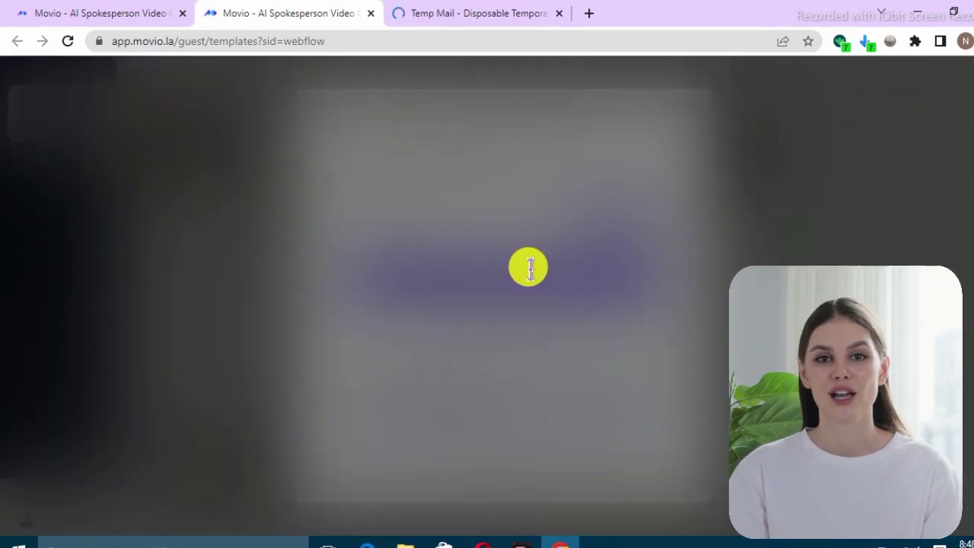
Enter the new account password and repeat it in the confirmation field.
click(419, 261)
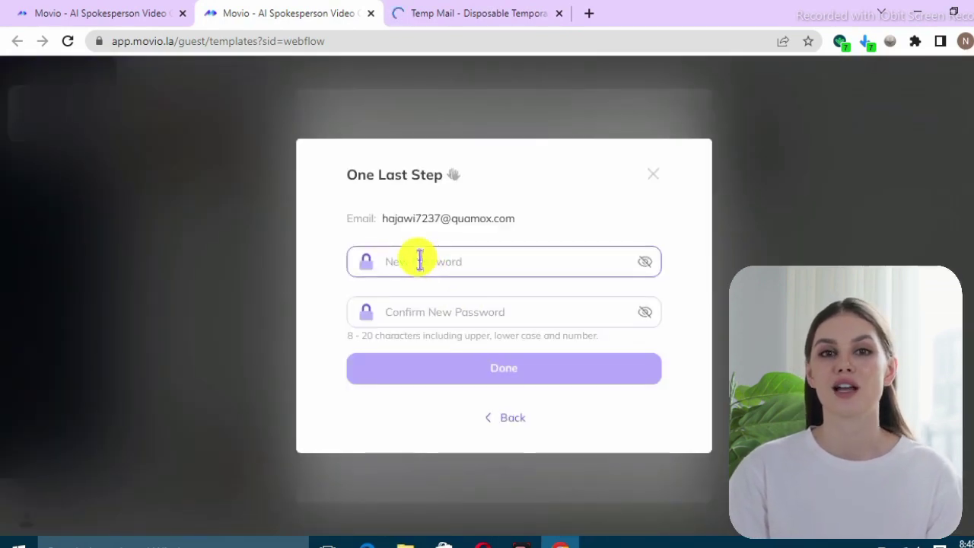
click(418, 260)
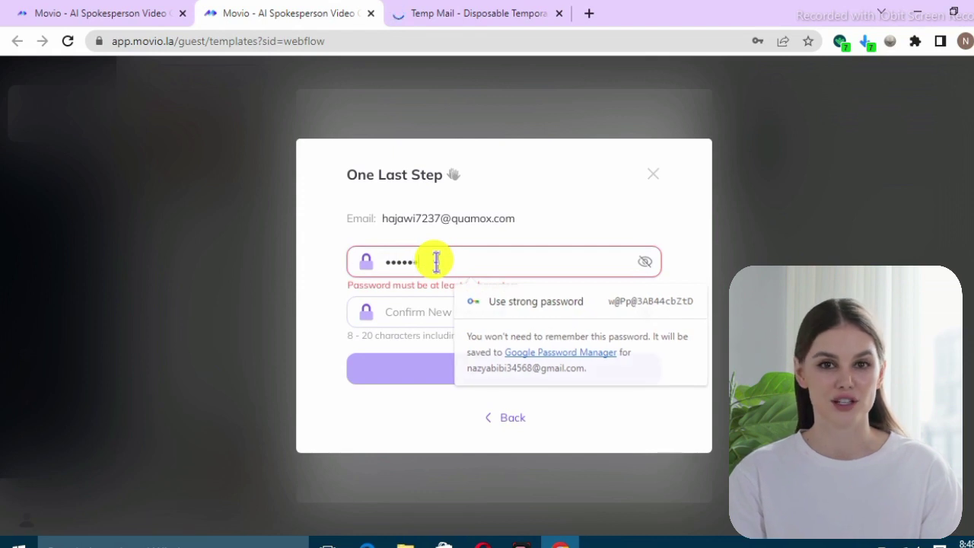
click(503, 313)
key(ctrl+v)
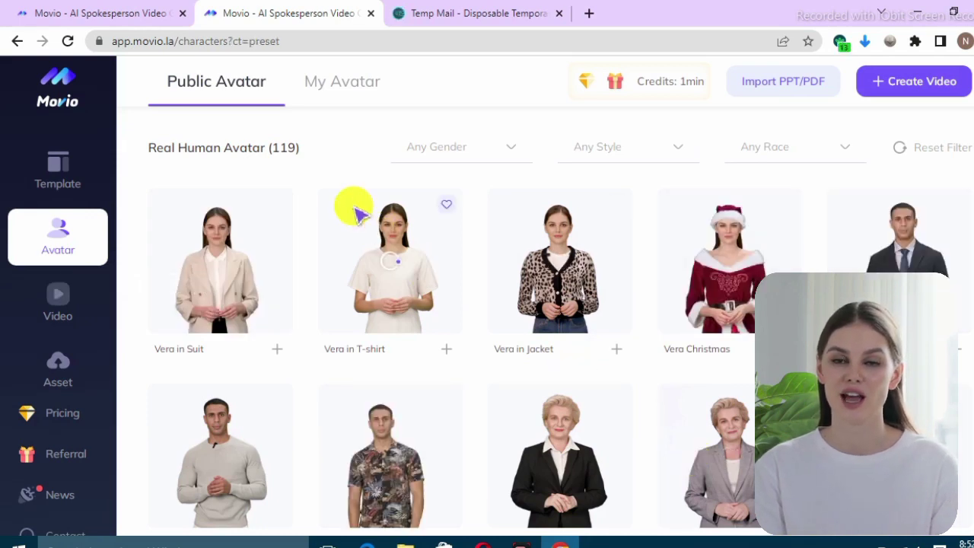
Upload the face photo under My Avatar, crop it square, and create a video with it.
click(323, 88)
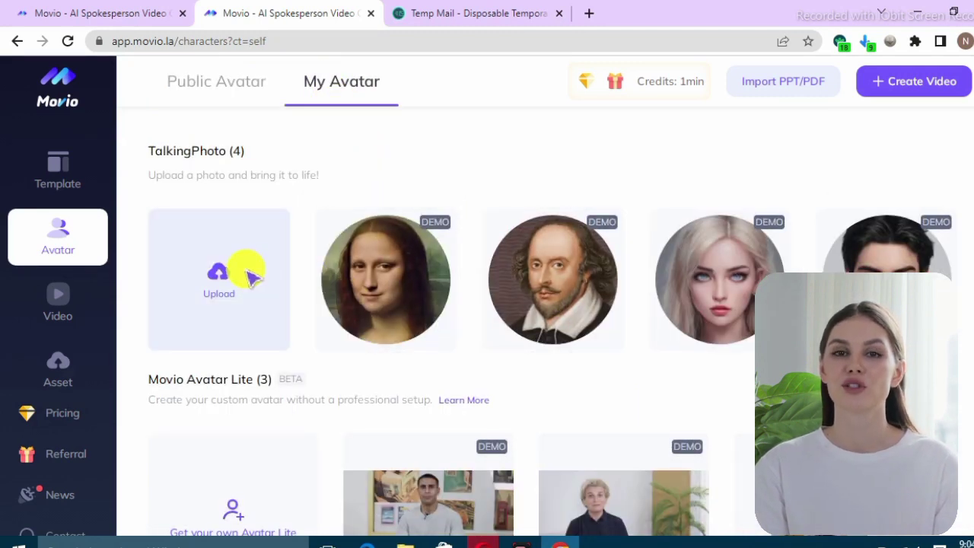
mouse_move(219, 279)
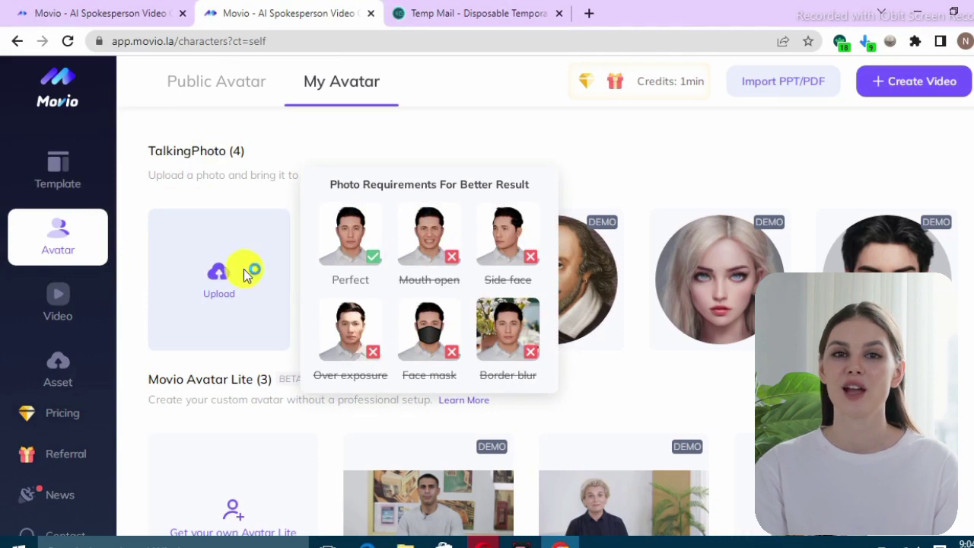
click(244, 274)
double_click(178, 135)
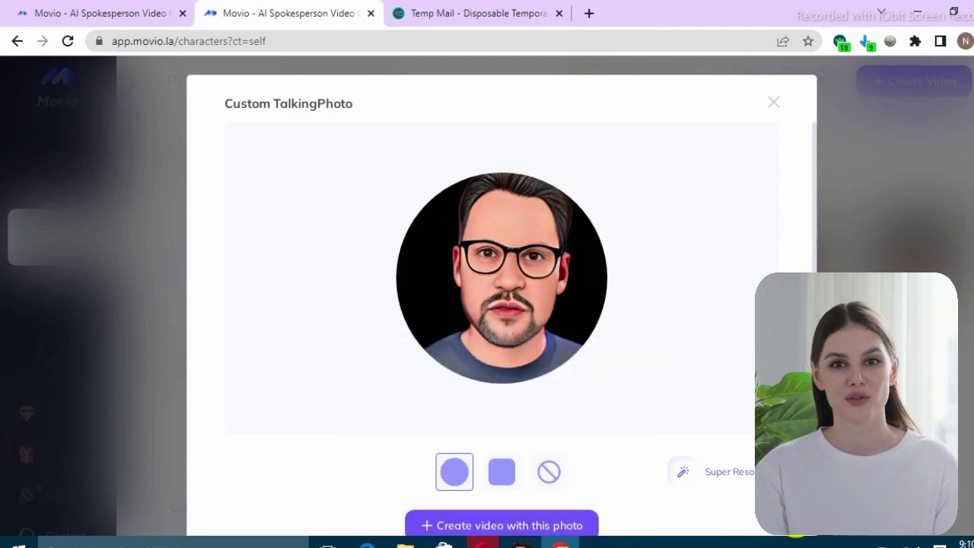
click(502, 472)
click(582, 525)
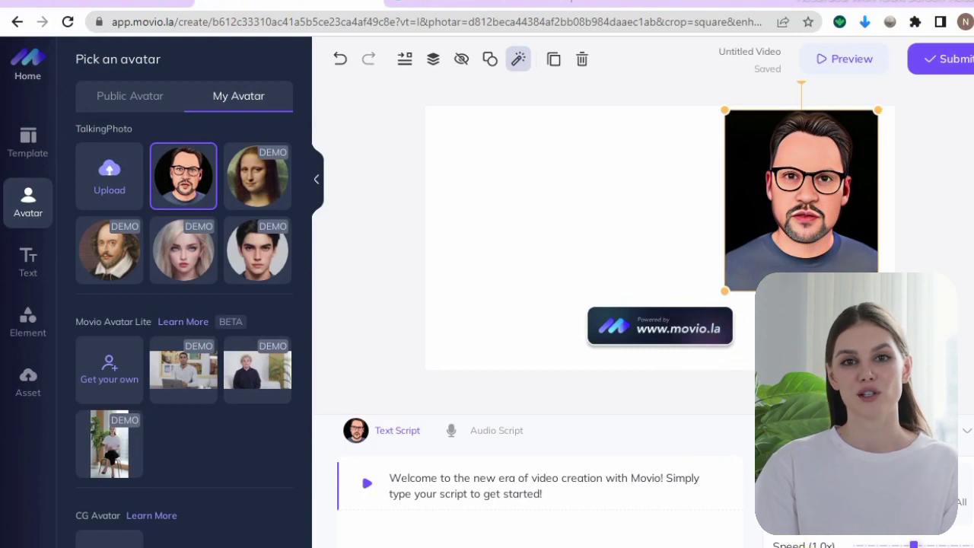
Set voice speed to 1.1x, use the youtube tip_files MP3 as audio, and submit 15 seconds.
click(925, 545)
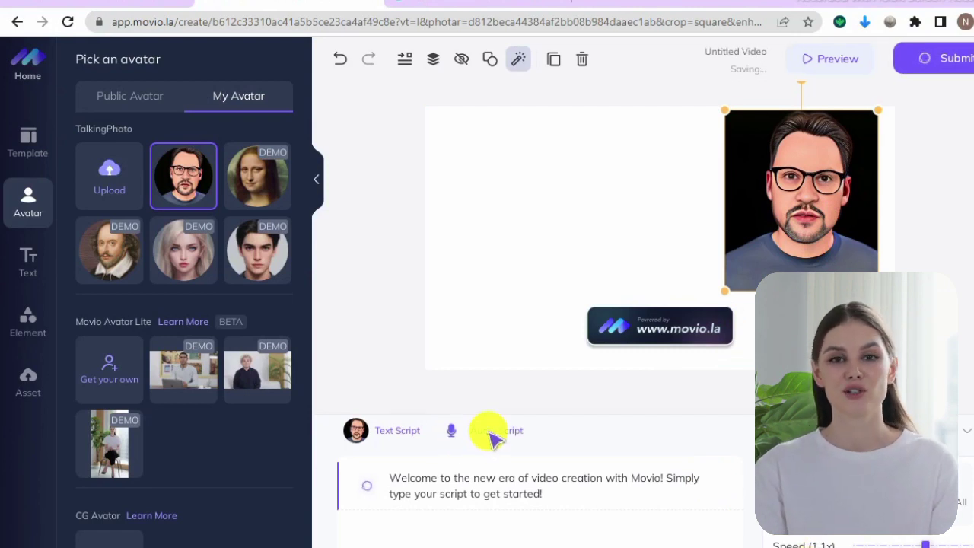
click(491, 434)
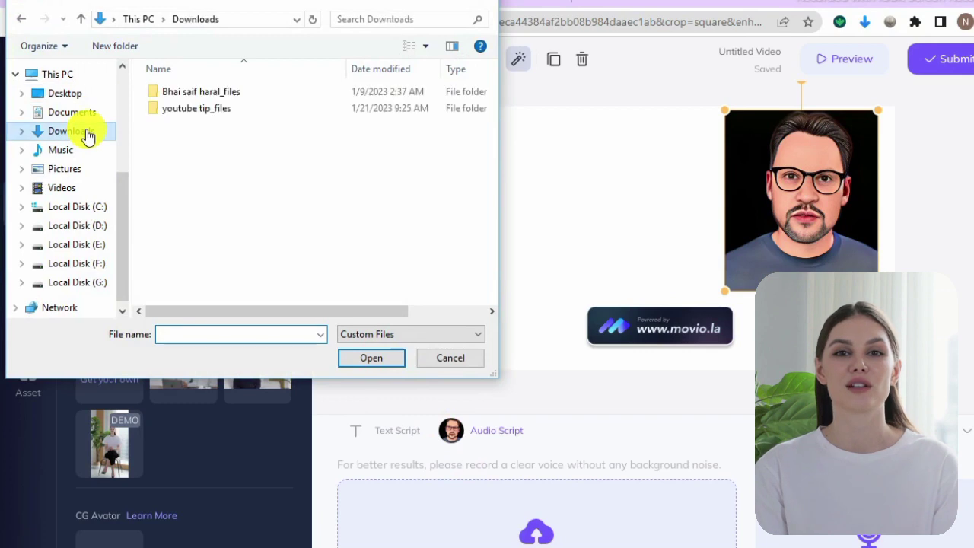
click(192, 111)
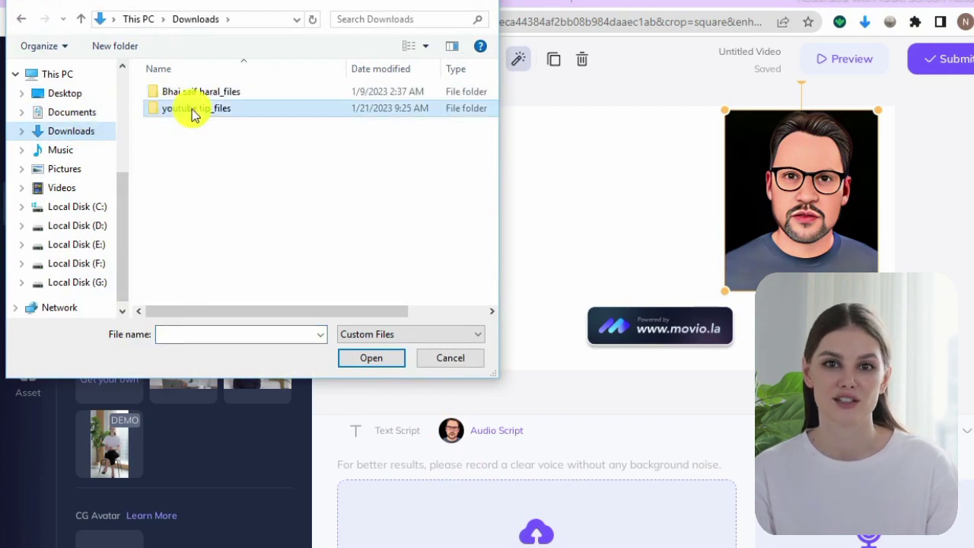
click(384, 364)
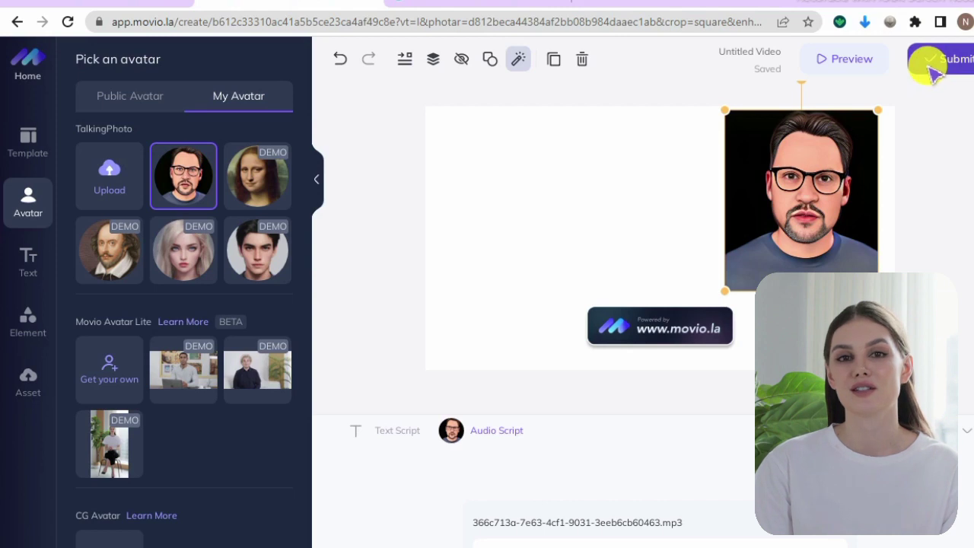
click(935, 61)
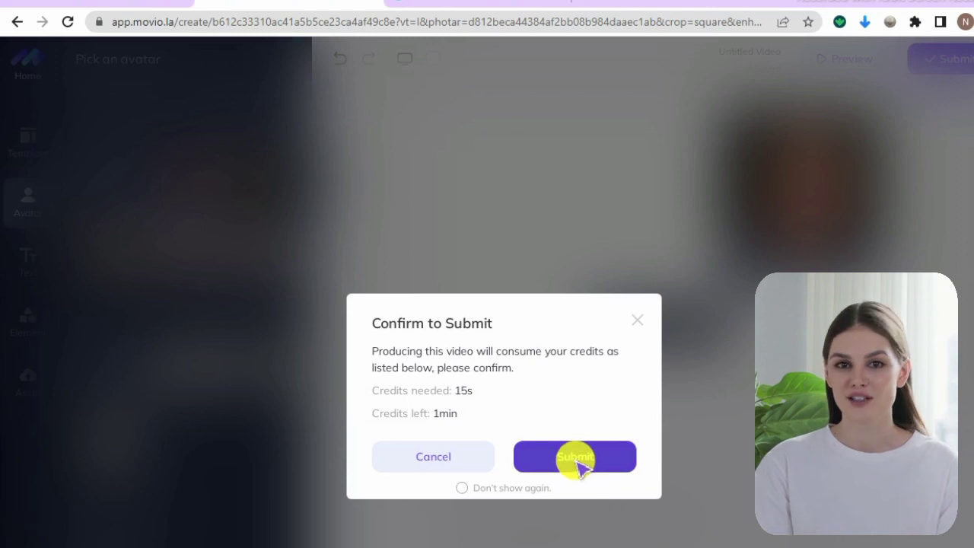
click(576, 458)
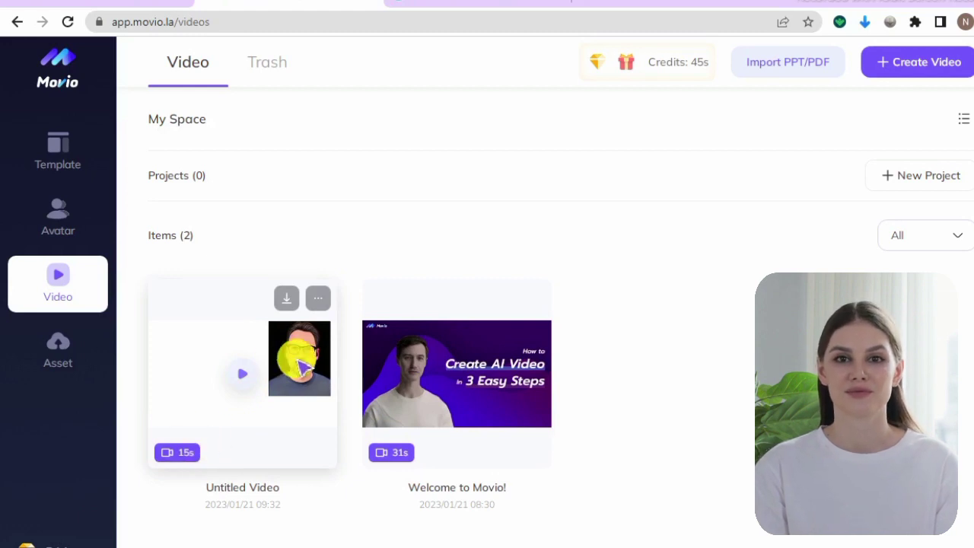
Show the Untitled Video's options and download the finished 15-second clip.
click(318, 299)
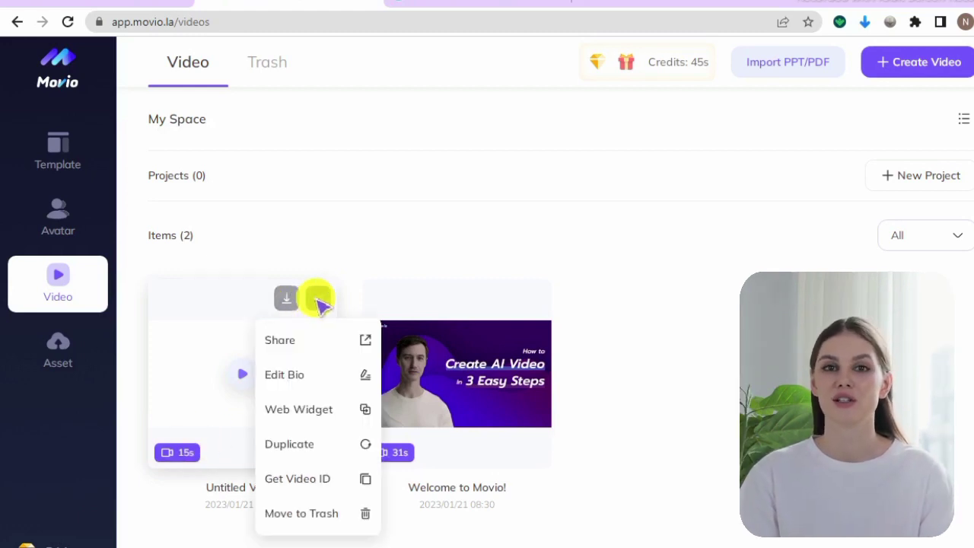
click(304, 299)
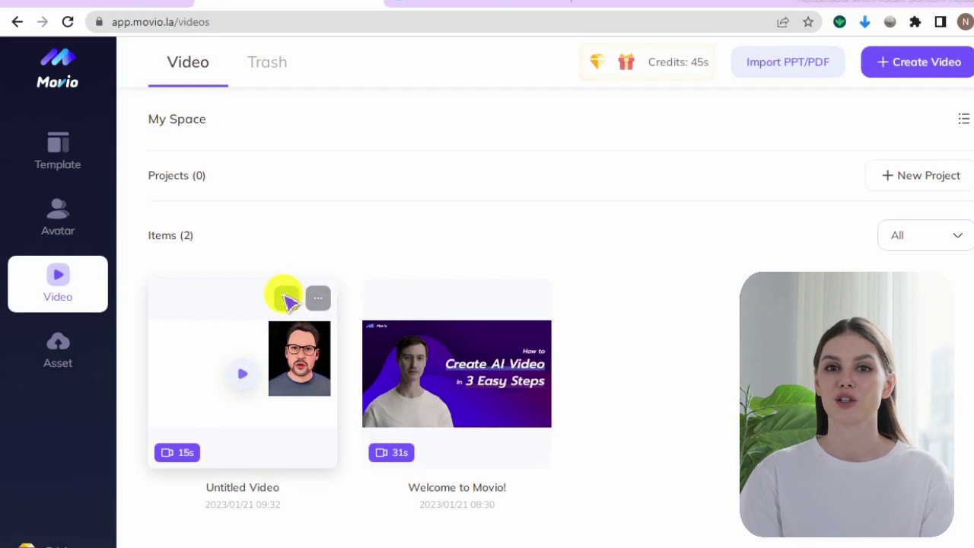